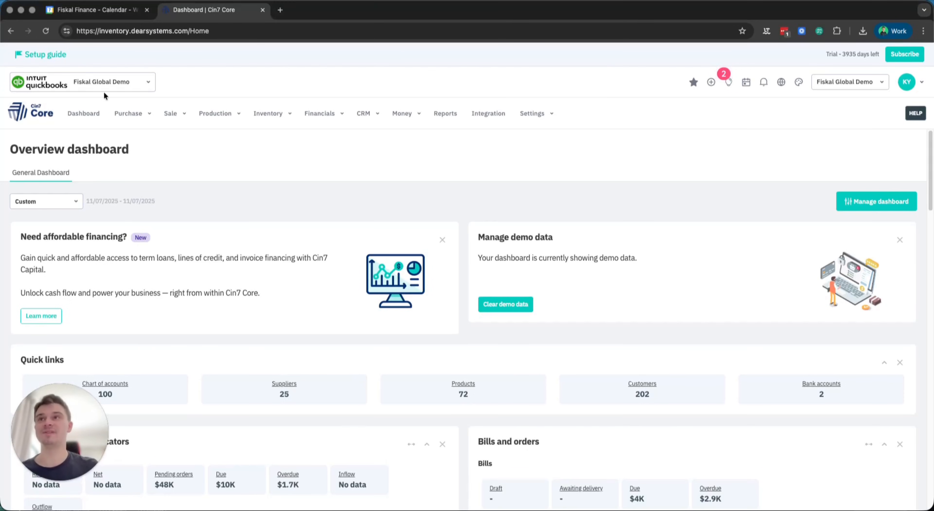
- Open the most recent Cases by Susan purchase from the purchases list, dismissing the financing pop-up
left_click(133, 121)
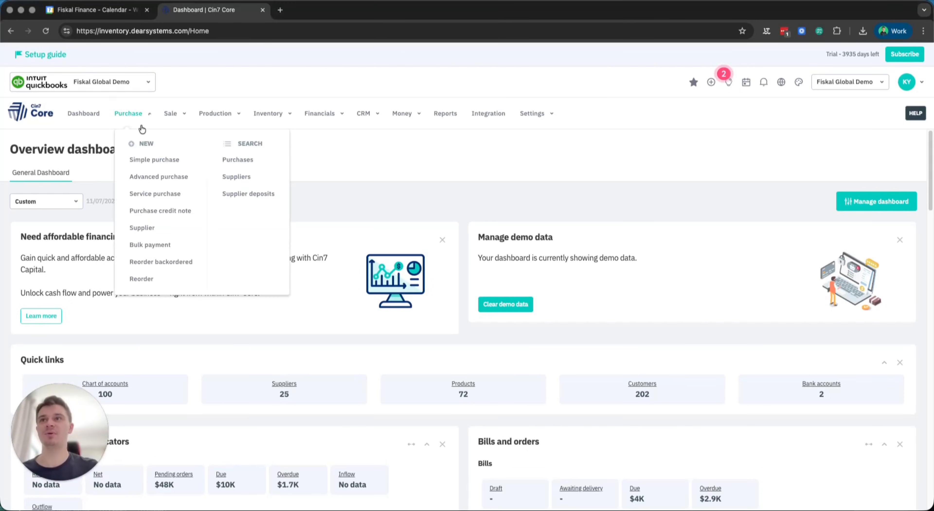
left_click(225, 160)
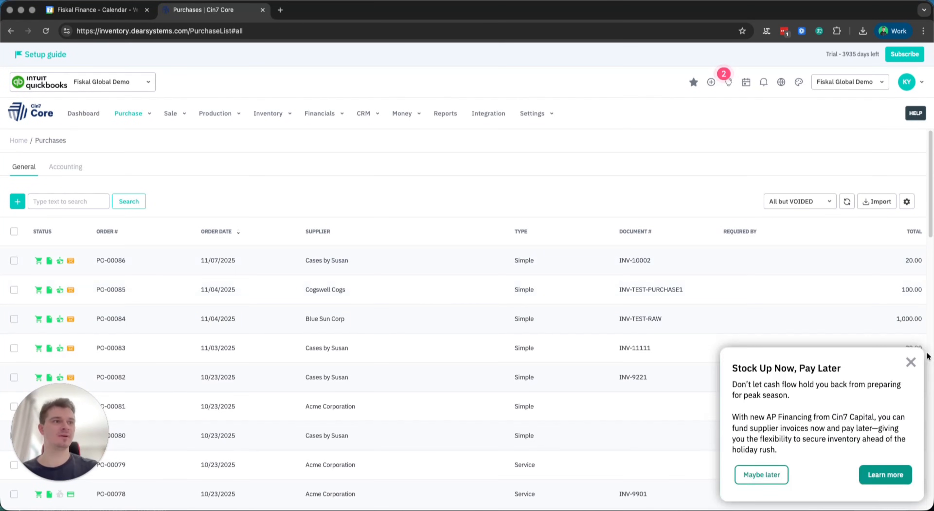
left_click(910, 363)
left_click(361, 262)
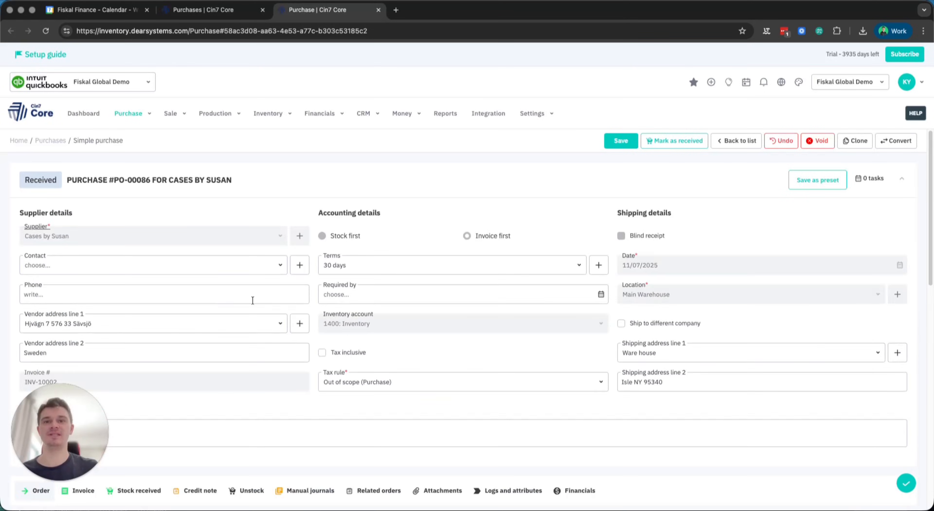
- Review the order lines and invoice details of the Cases by Susan purchase
scroll(252, 300, "down", 10)
scroll(229, 293, "up", 5)
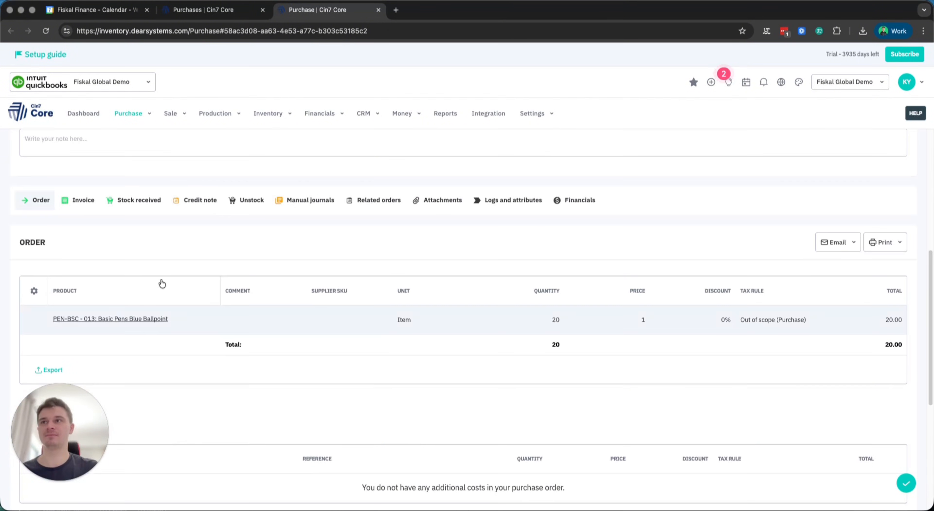
left_click(87, 205)
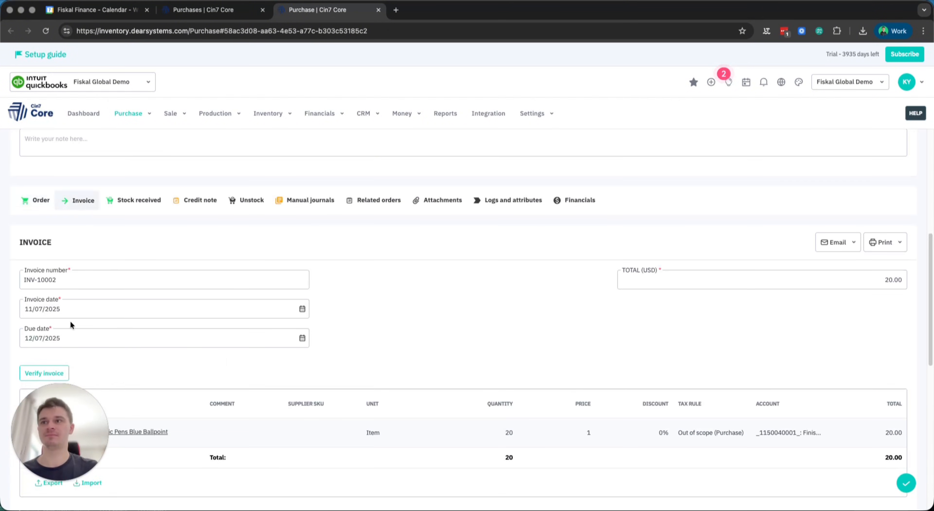
scroll(72, 323, "down", 3)
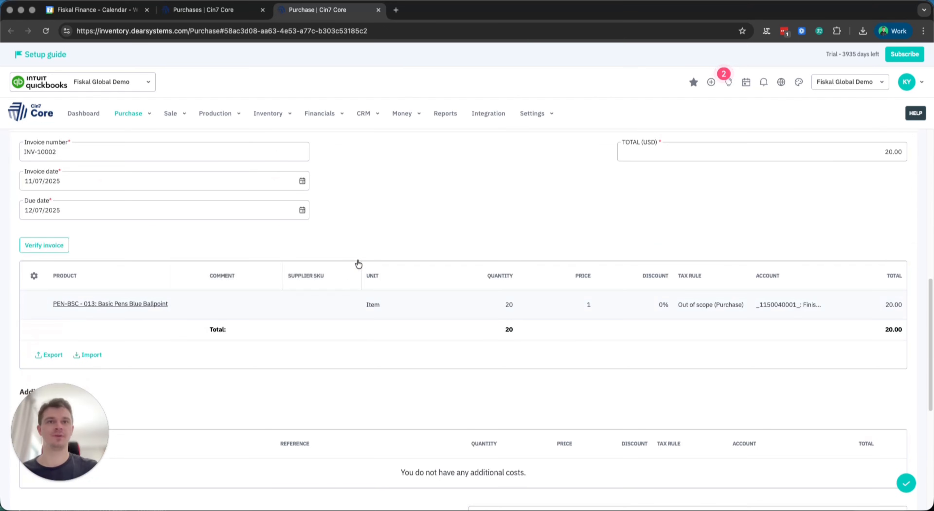
scroll(345, 245, "up", 7)
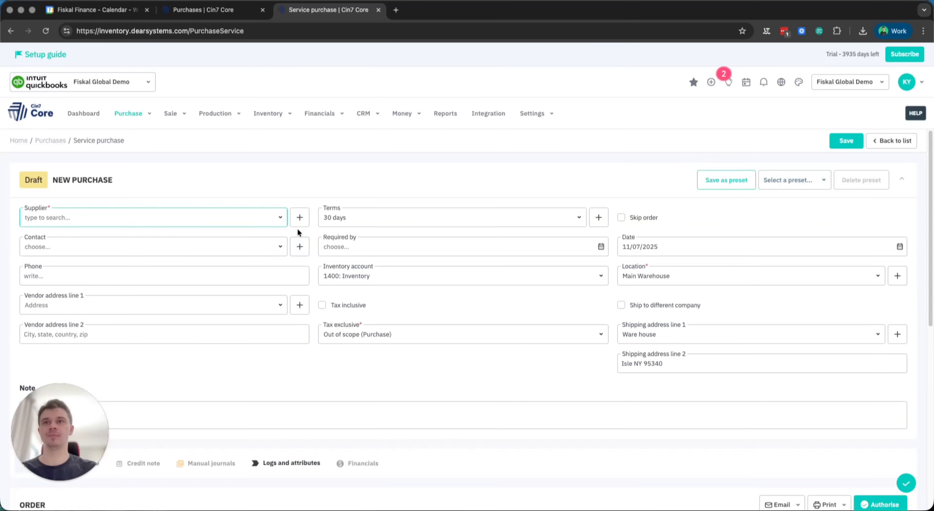
- Choose LexCorp as the supplier of the new service purchase
left_click(281, 218)
scroll(144, 319, "down", 2)
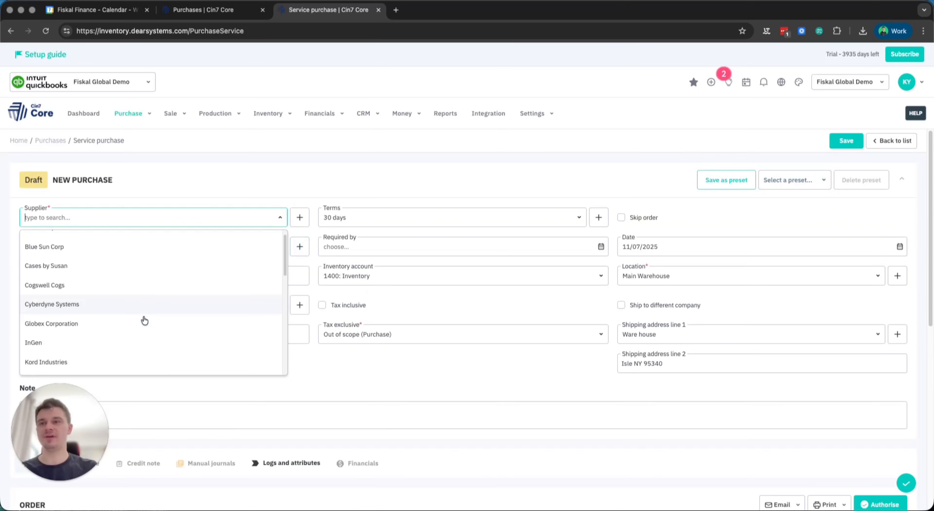
left_click(69, 334)
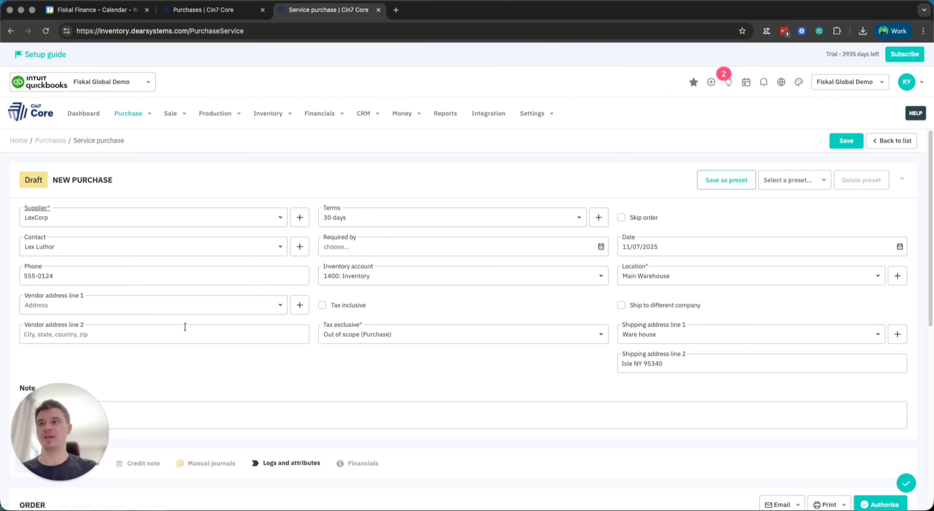
- Add an order line to the service purchase for the product Shipping for Cases by Susan
scroll(90, 138, "down", 1)
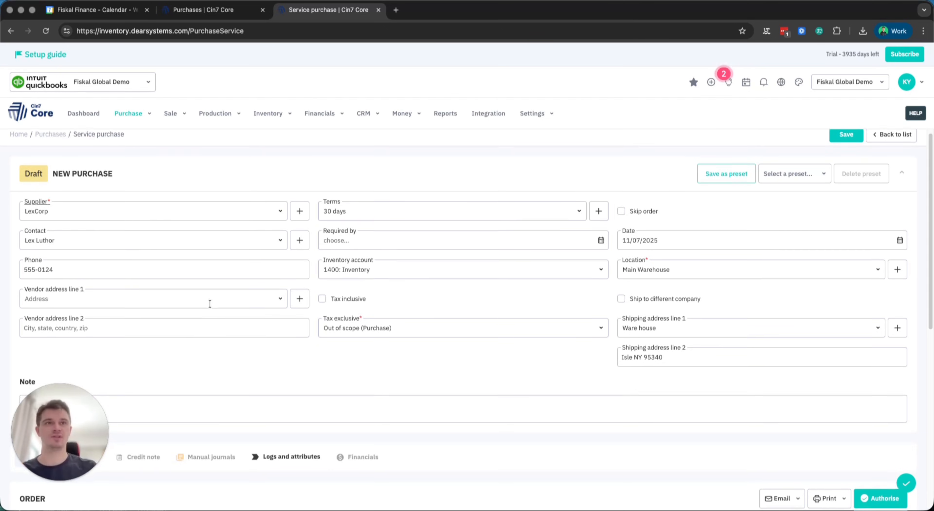
scroll(209, 304, "down", 10)
left_click(35, 275)
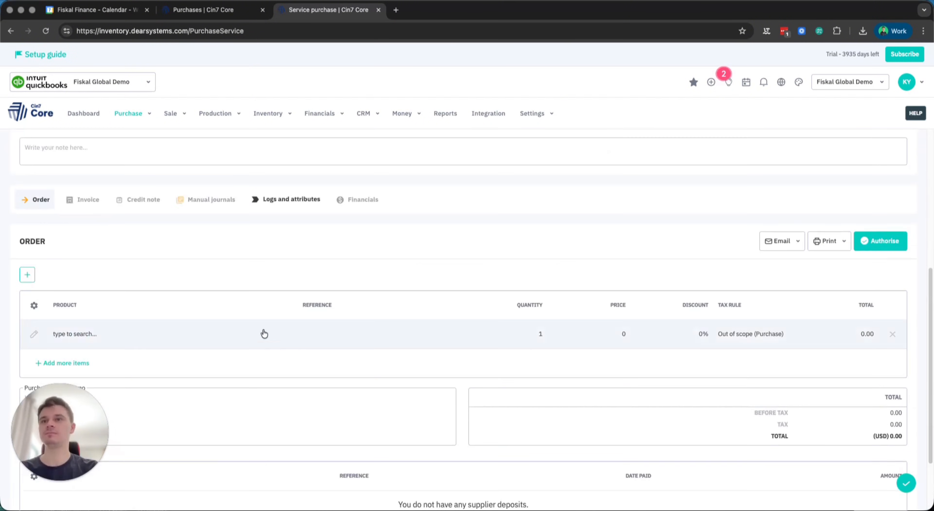
left_click(275, 334)
left_click(289, 334)
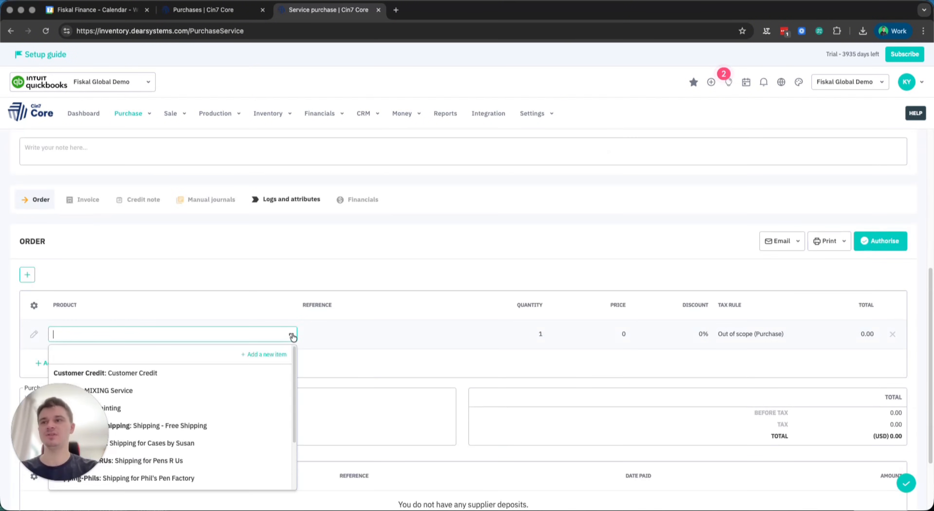
left_click(239, 443)
left_click(142, 247)
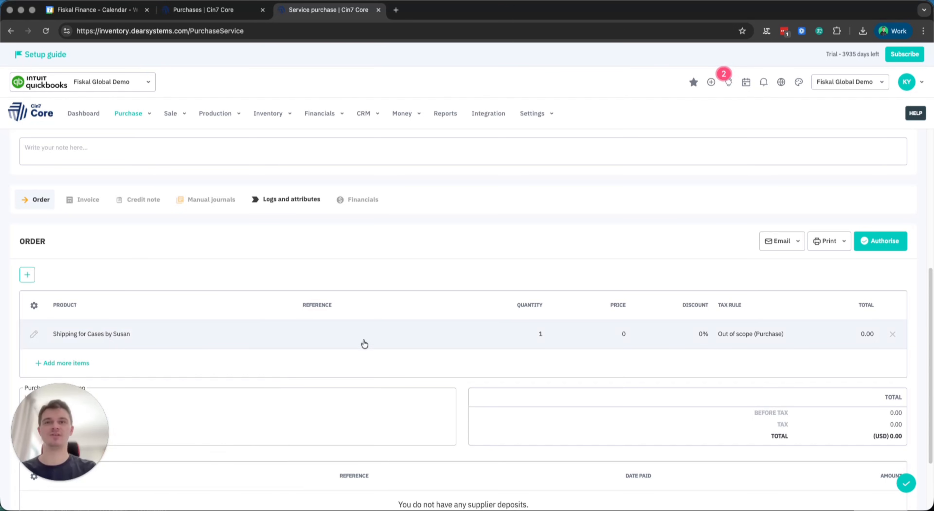
- Set the price of the shipping order line to 100
left_click(620, 333)
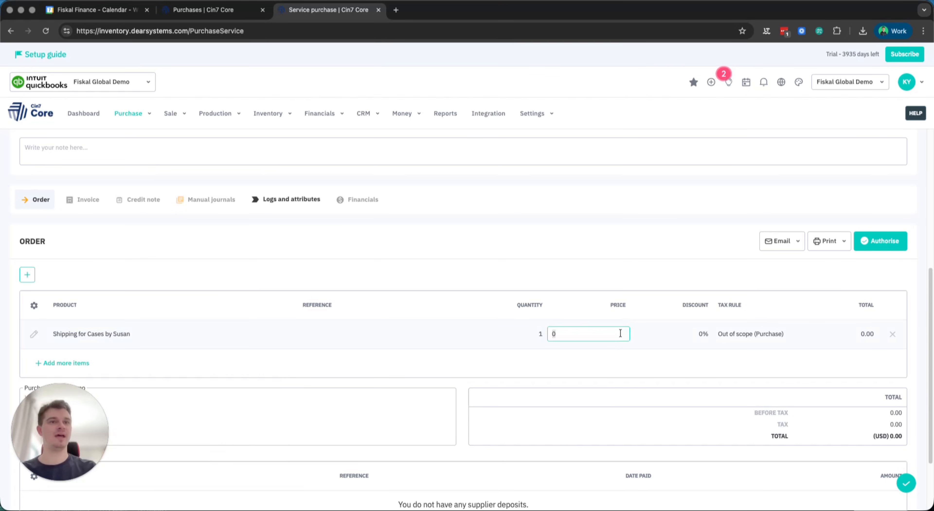
type("3")
key("BackSpace")
type("100")
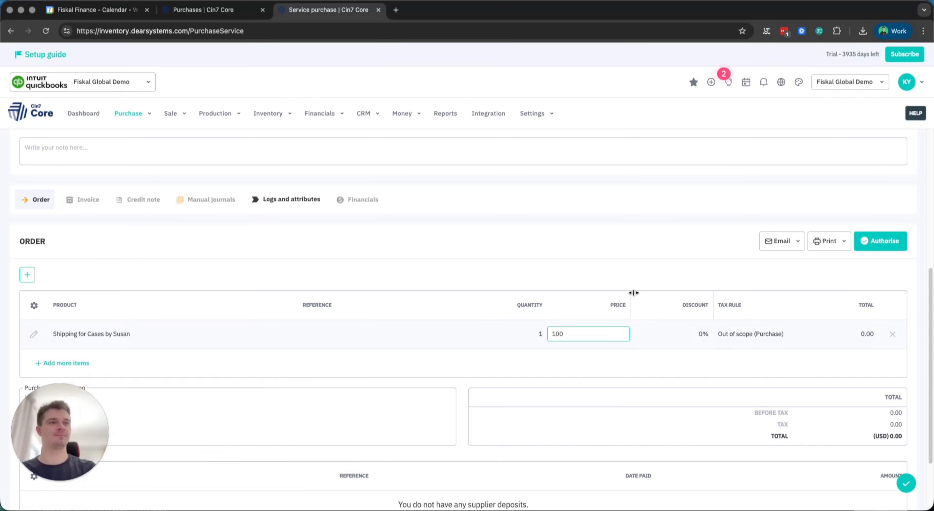
left_click(647, 278)
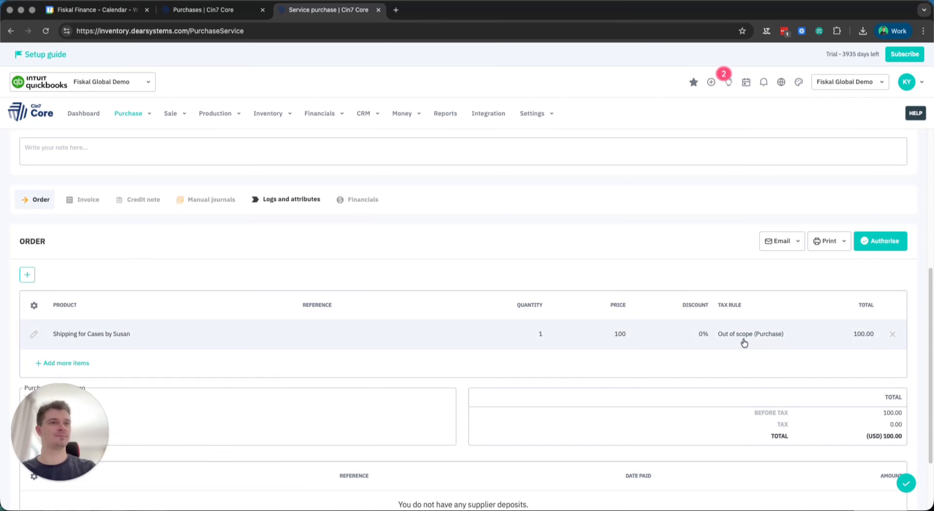
- Authorise and approve the service purchase order
scroll(585, 356, "up", 2)
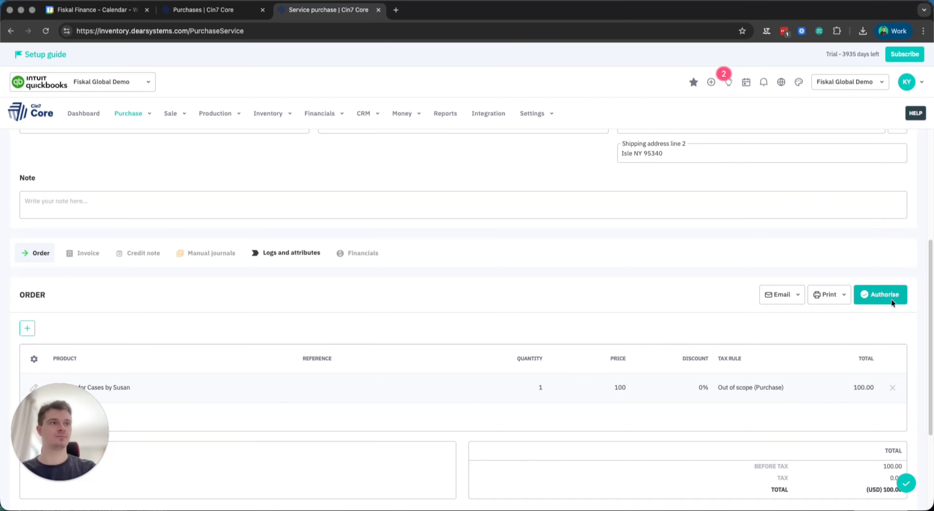
left_click(880, 294)
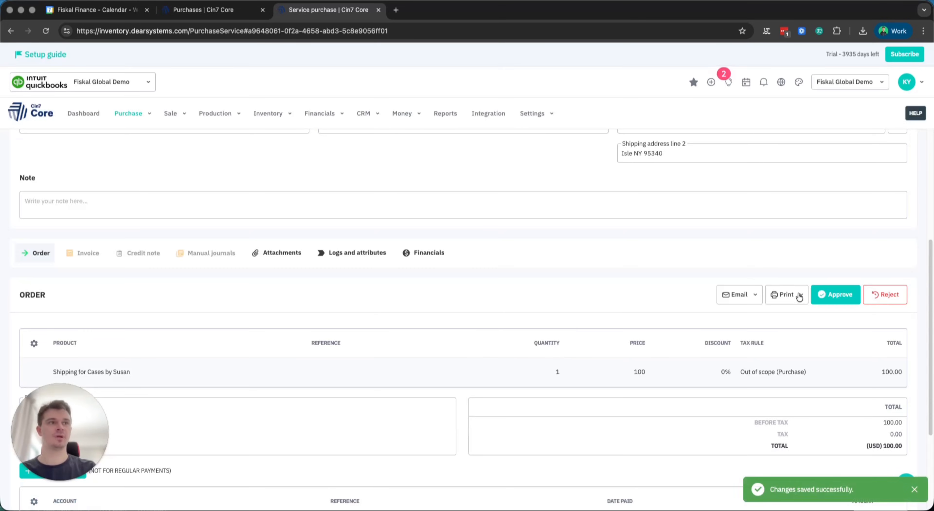
left_click(834, 294)
left_click(444, 334)
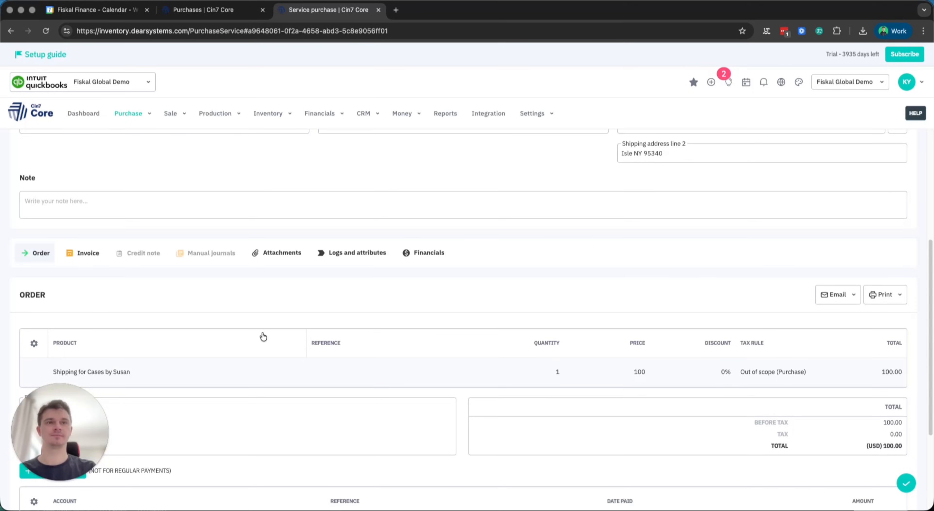
- On the service purchase's invoice, enter number INV-1111, set the invoice date to today, 11/07/2025, and copy the line from the order
left_click(88, 253)
left_click(82, 261)
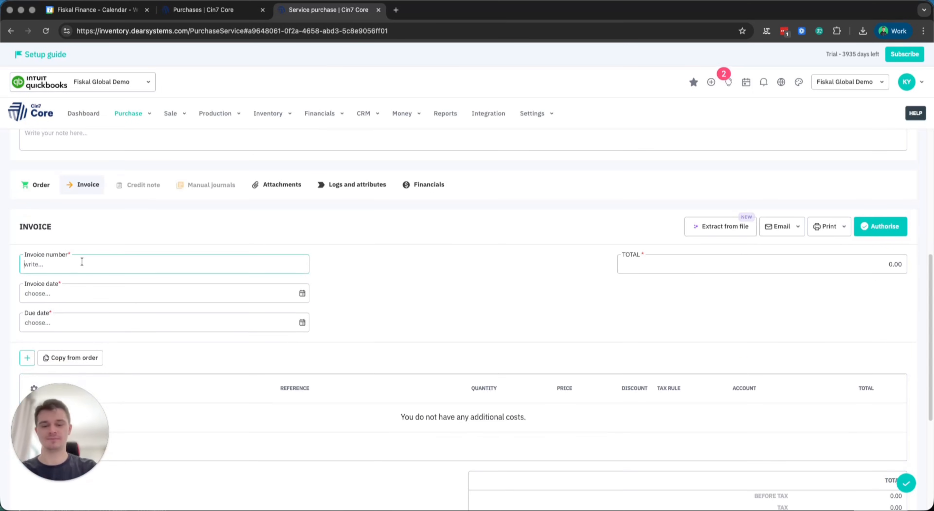
type("INV-1111")
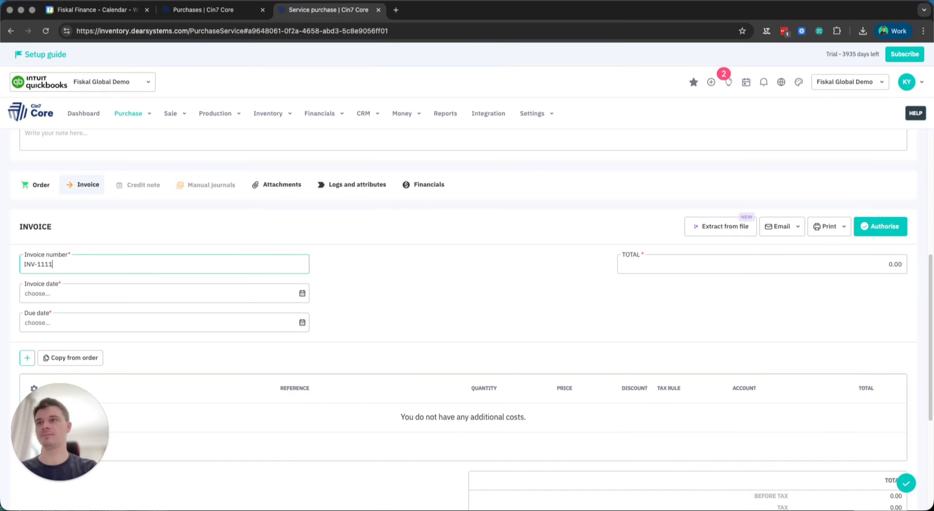
left_click(302, 296)
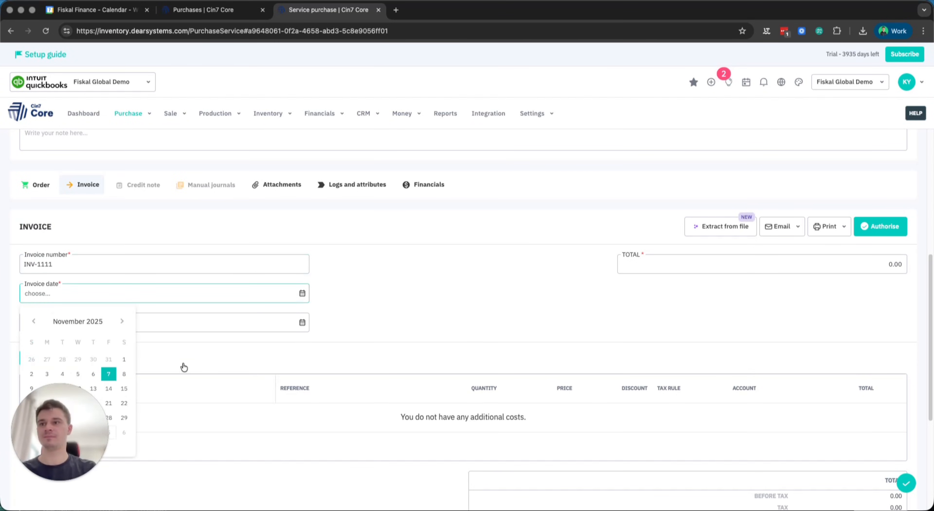
scroll(181, 367, "down", 5)
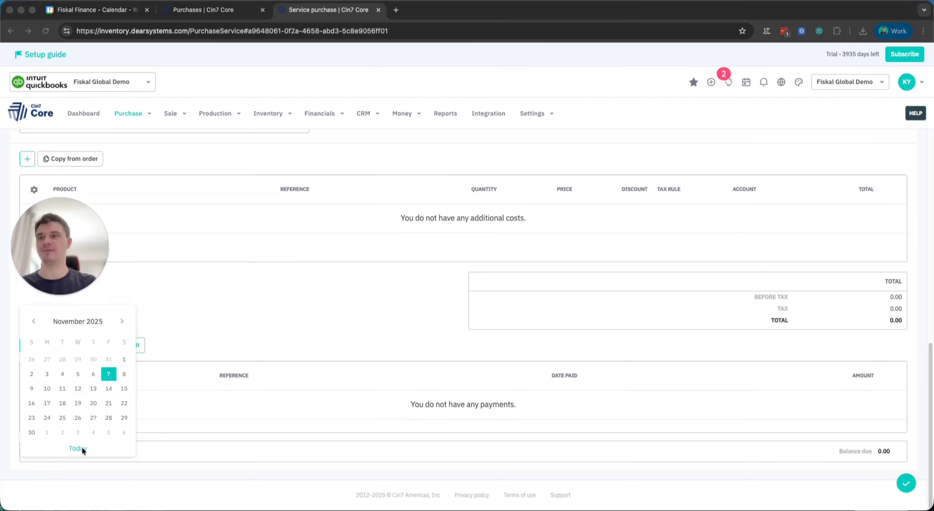
left_click(80, 447)
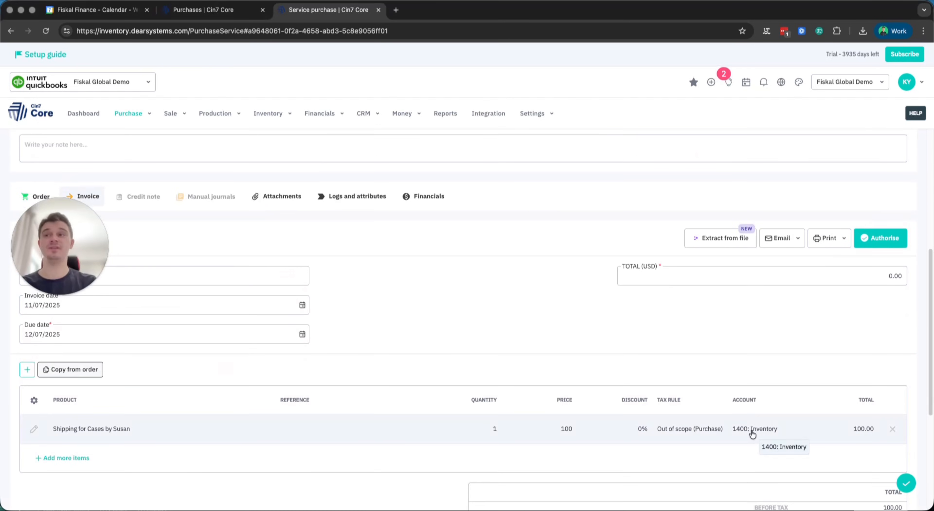
- Assign the invoice's shipping line to account 7767: Freight and Transfers and authorise the invoice
left_click(754, 433)
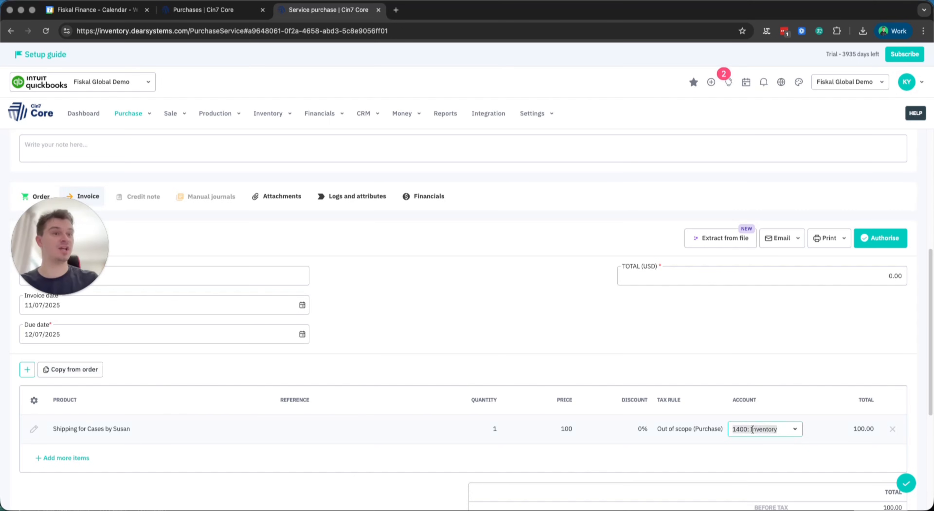
left_click(794, 429)
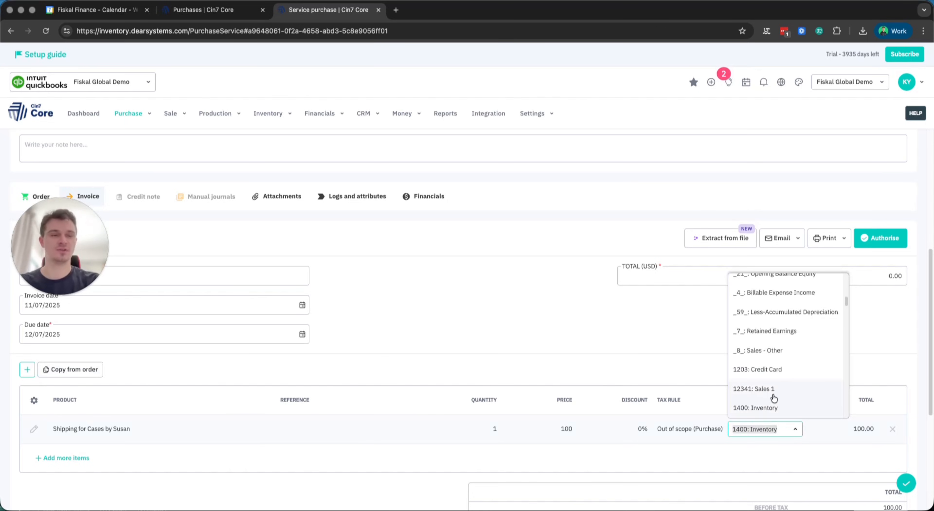
type("Fre")
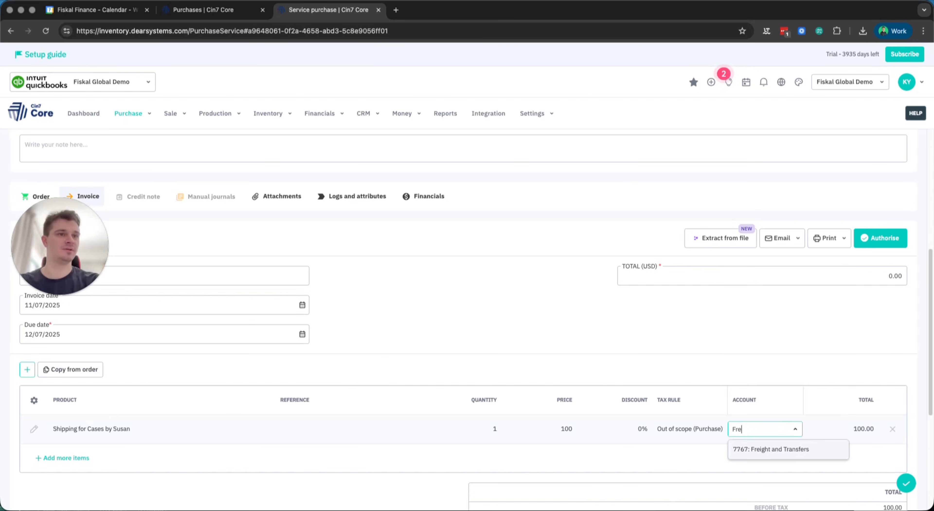
left_click(773, 449)
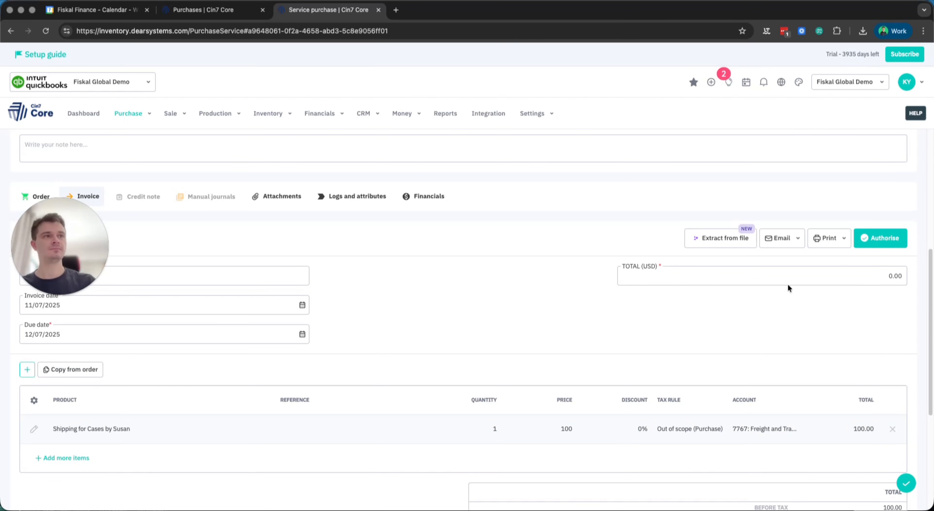
left_click(895, 239)
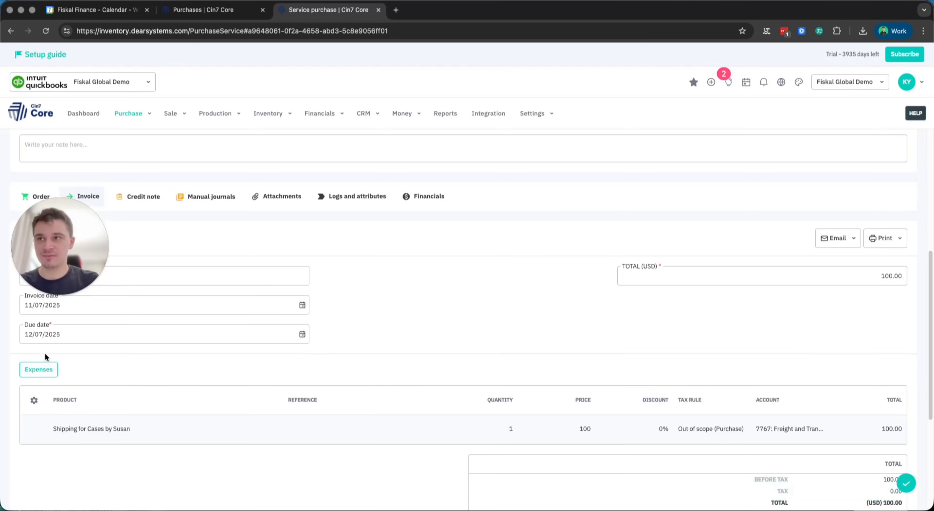
- Look over the existing purchases in the purchases list
scroll(42, 358, "up", 1)
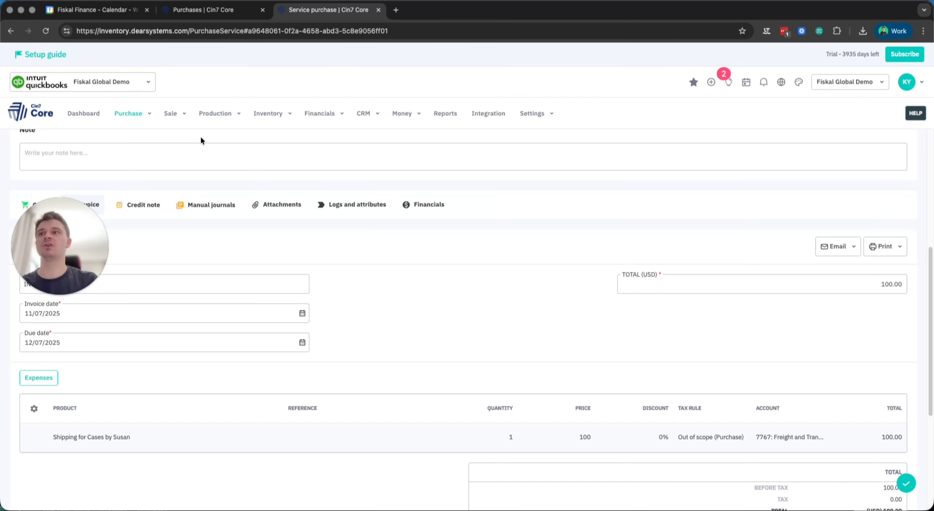
left_click(208, 10)
scroll(145, 227, "down", 3)
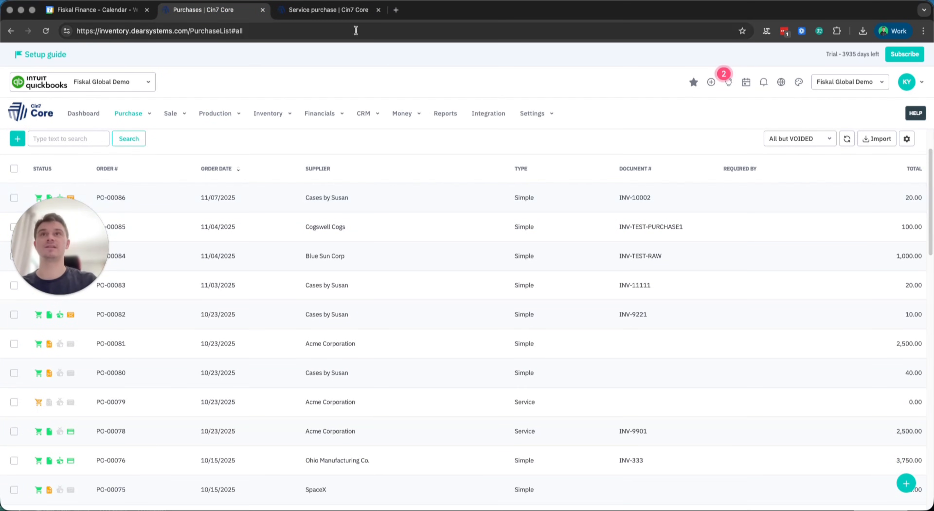
- Return to the service purchase and open its invoice's expense distribution to examine the amount to allocate and the allocation sections
left_click(347, 10)
scroll(46, 378, "down", 10)
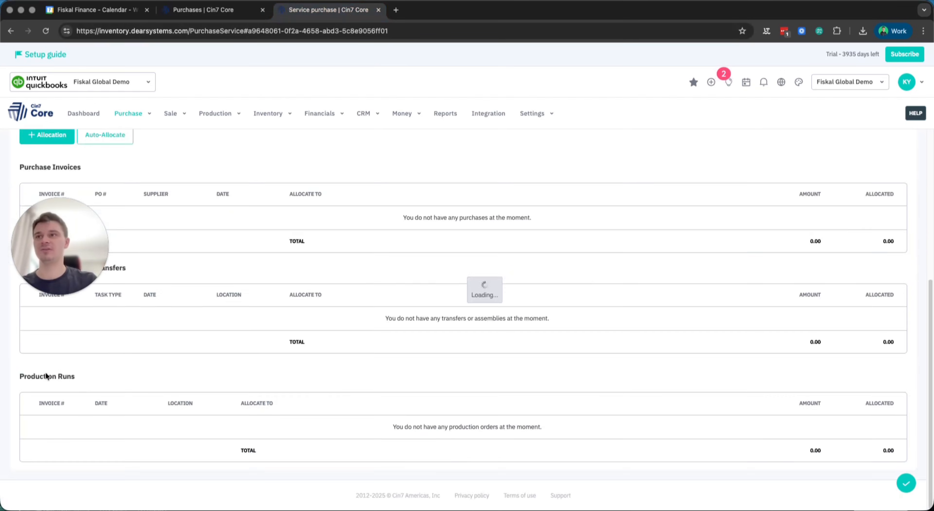
left_click_drag(36, 247, 13, 465)
scroll(98, 294, "up", 6)
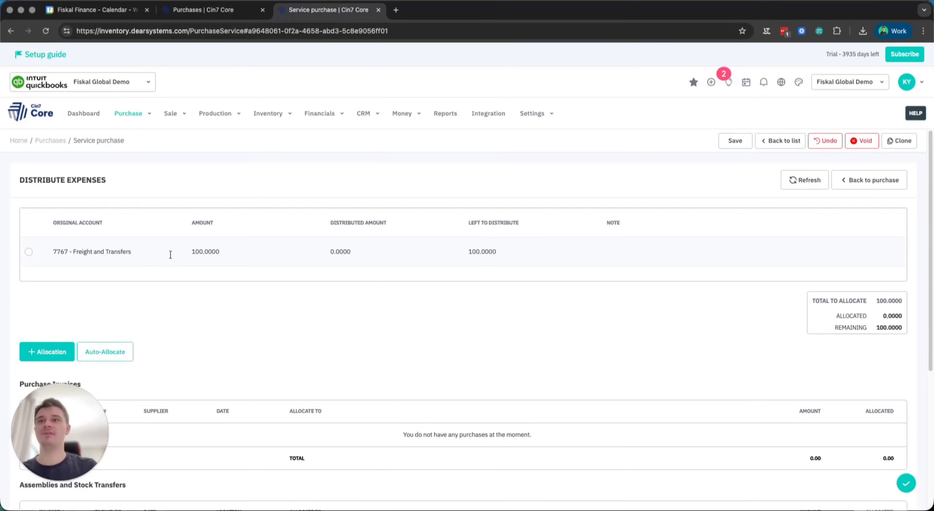
scroll(70, 268, "down", 3)
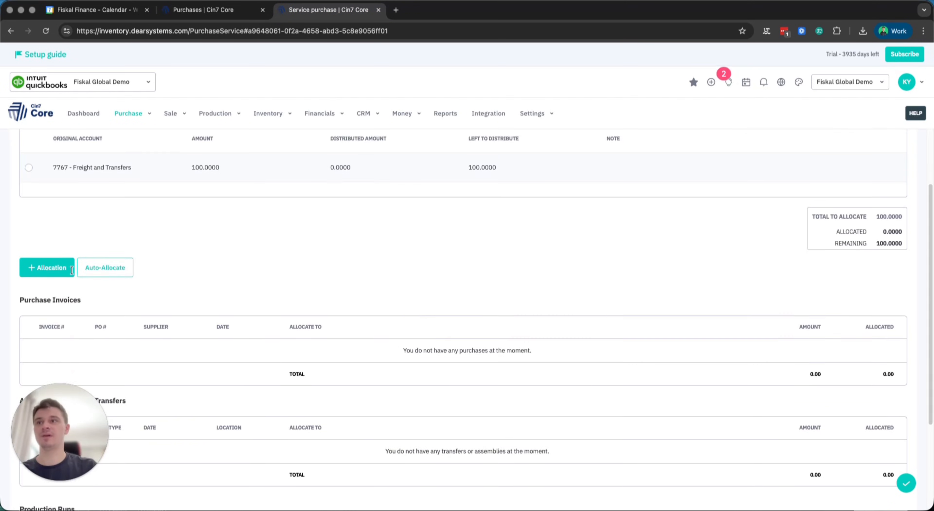
scroll(58, 254, "down", 1)
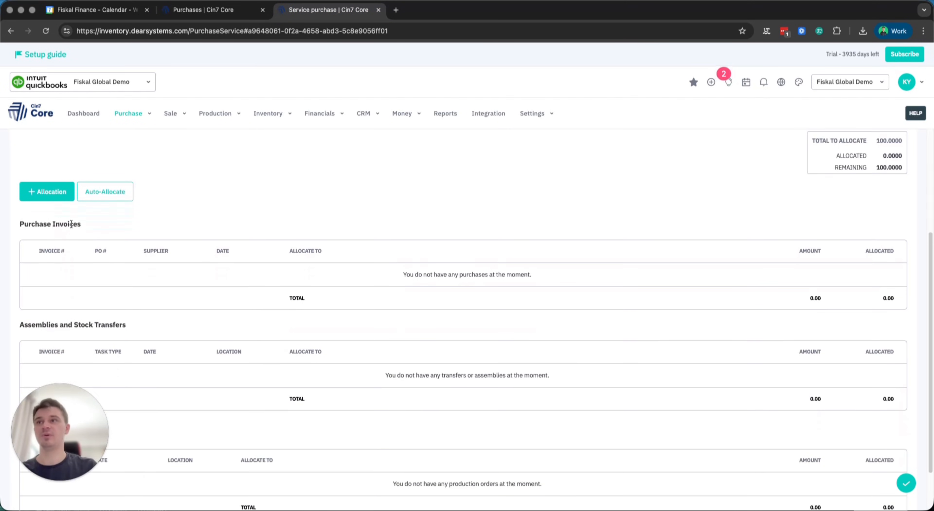
- Review the Purchase Invoices, Assemblies and Stock Transfers, and Production Runs allocation sections of the expense distribution
scroll(72, 224, "down", 2)
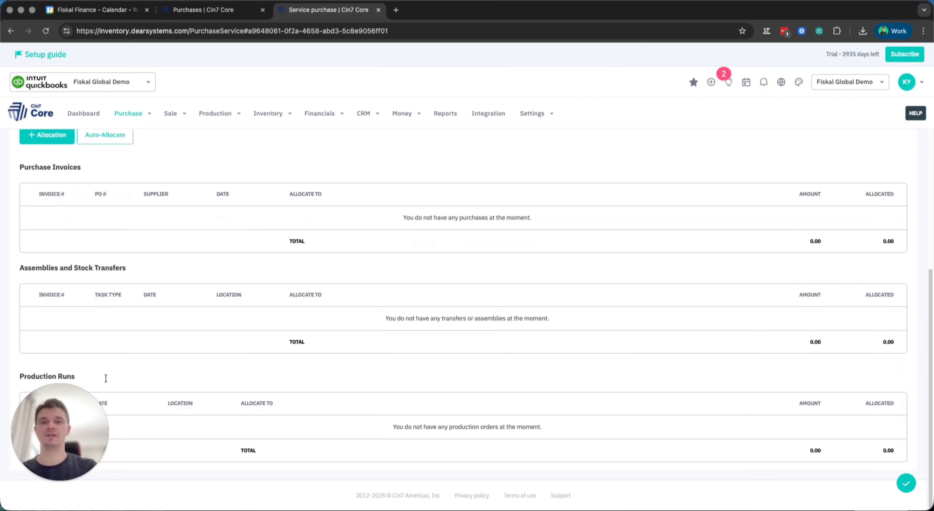
scroll(65, 301, "up", 2)
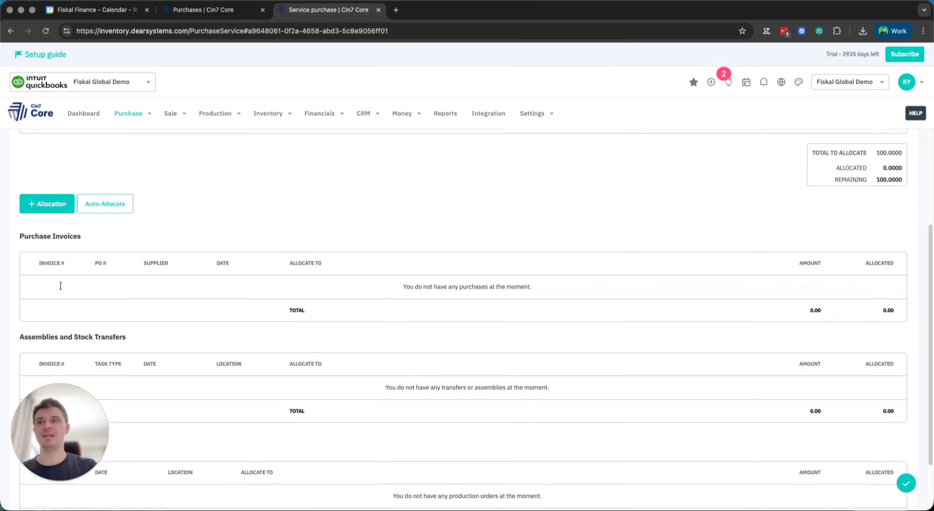
scroll(60, 285, "up", 2)
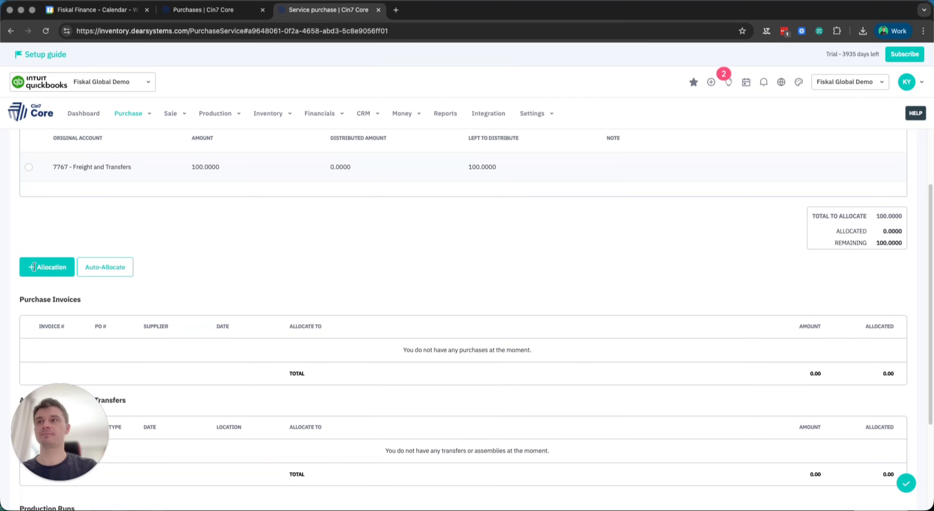
scroll(108, 345, "down", 4)
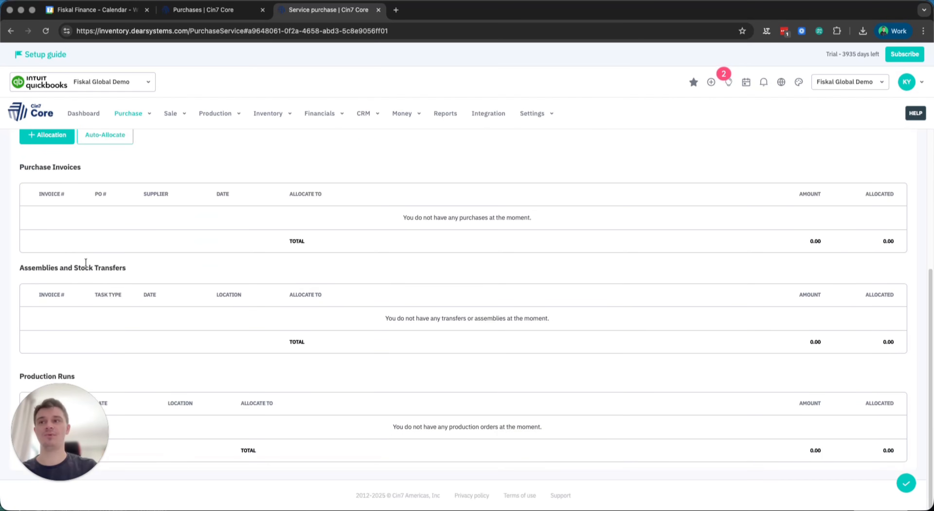
scroll(67, 328, "up", 2)
scroll(104, 269, "up", 1)
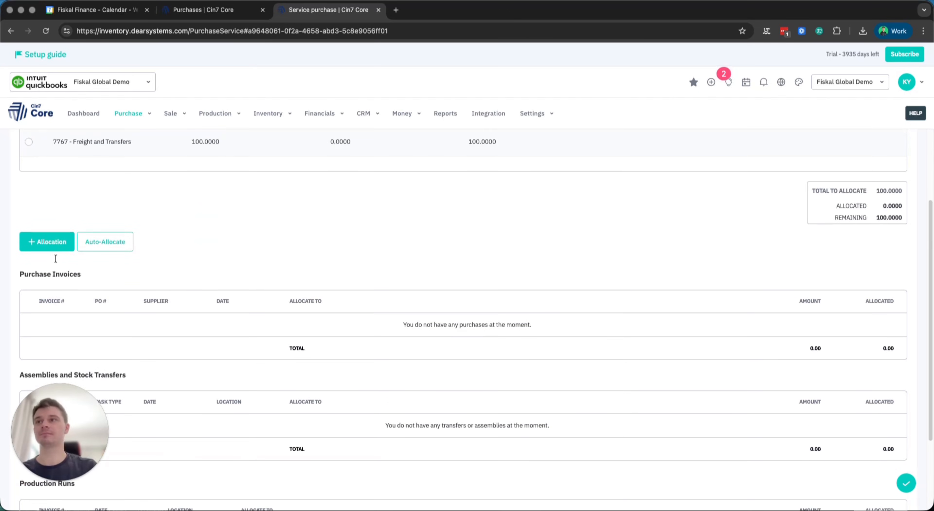
- Add a purchase invoice allocation and choose INV-10002, checking its number in the purchases list
left_click(48, 246)
left_click(48, 264)
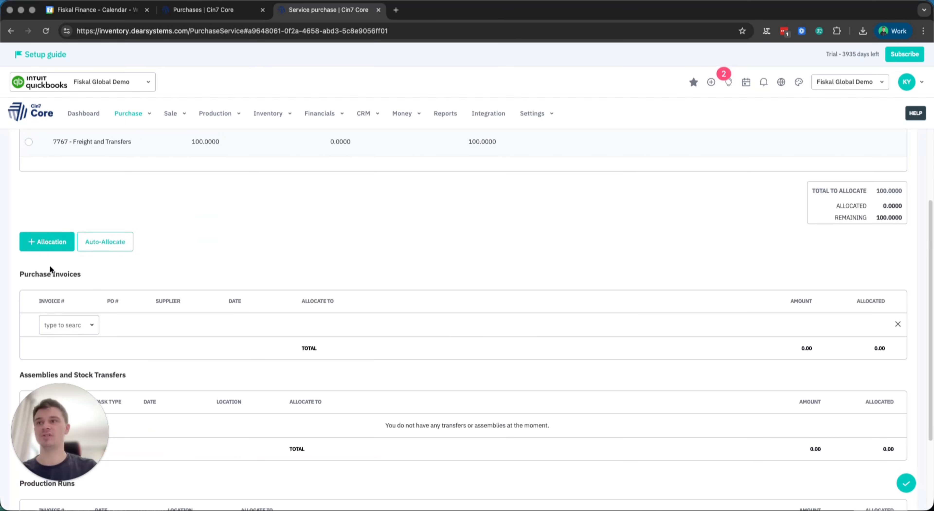
left_click(84, 324)
left_click(203, 10)
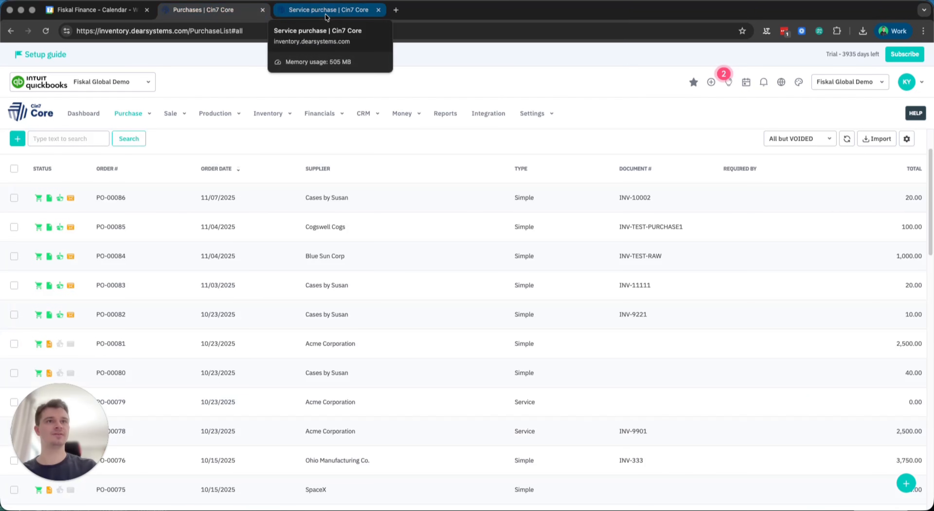
left_click(325, 10)
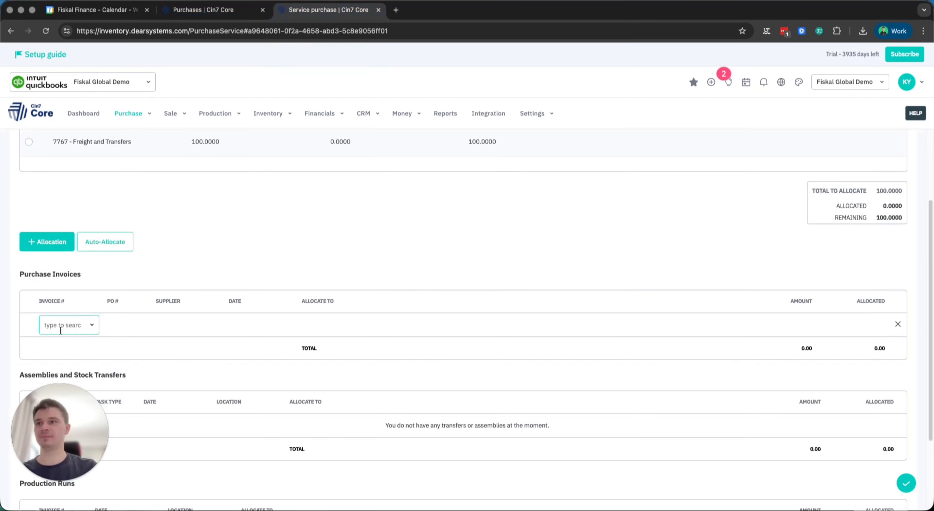
type("1000")
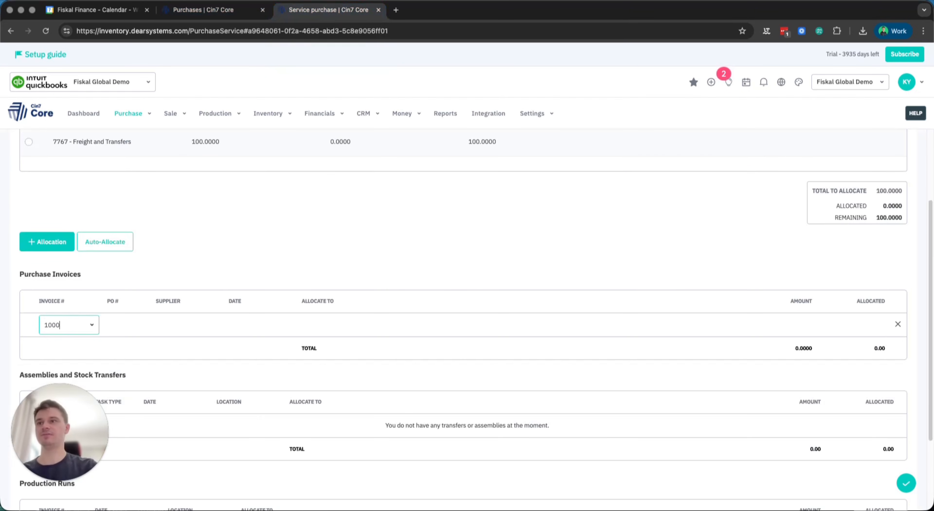
type("2")
key("Return")
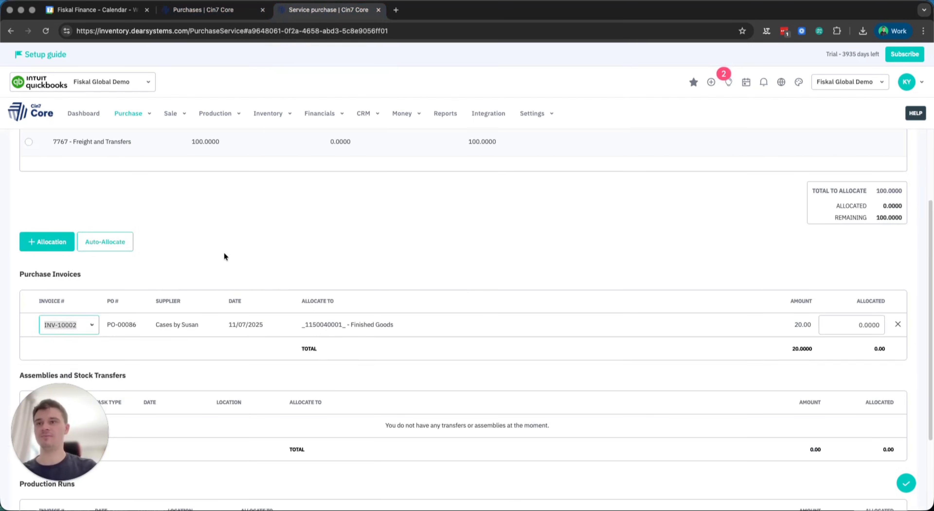
- Select the 7767 - Freight and Transfers expense line, allocate 100 of it to invoice INV-10002, and save the distribution
left_click(271, 315)
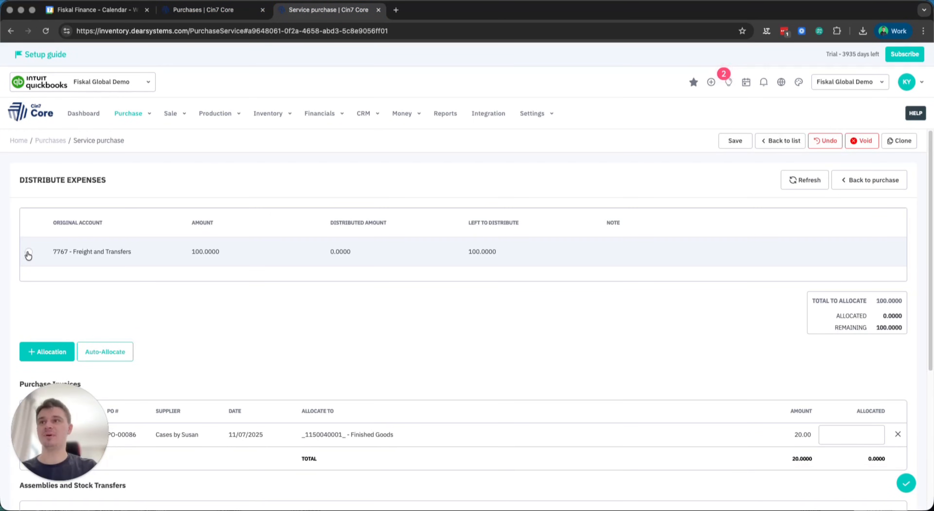
left_click(29, 252)
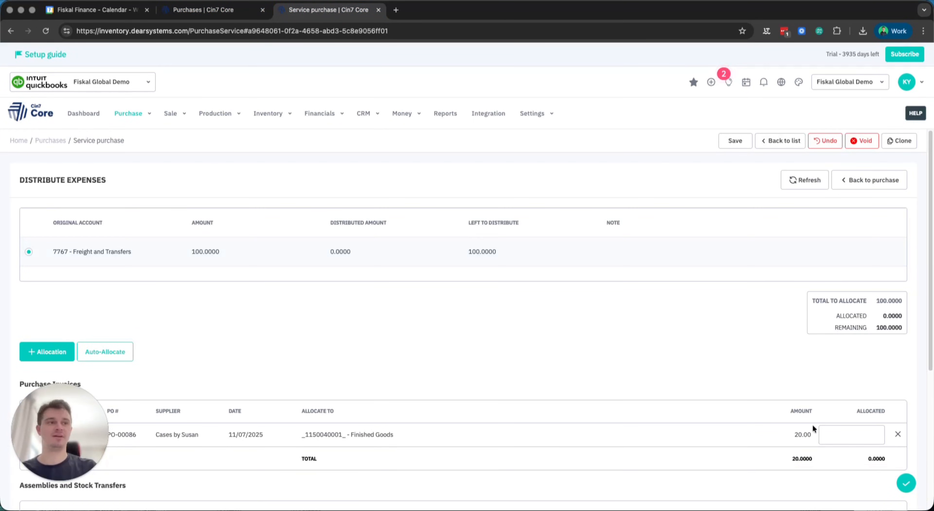
type("1")
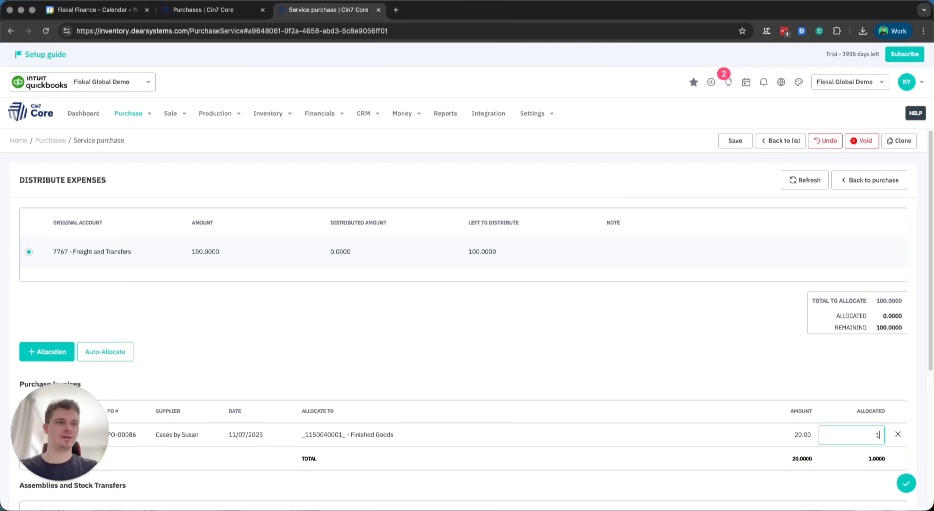
type("00")
left_click(720, 352)
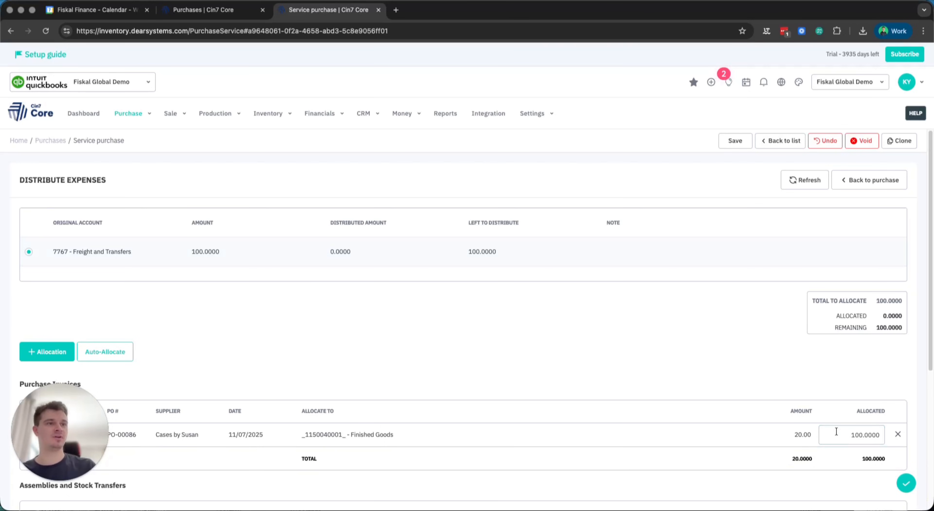
scroll(397, 403, "down", 2)
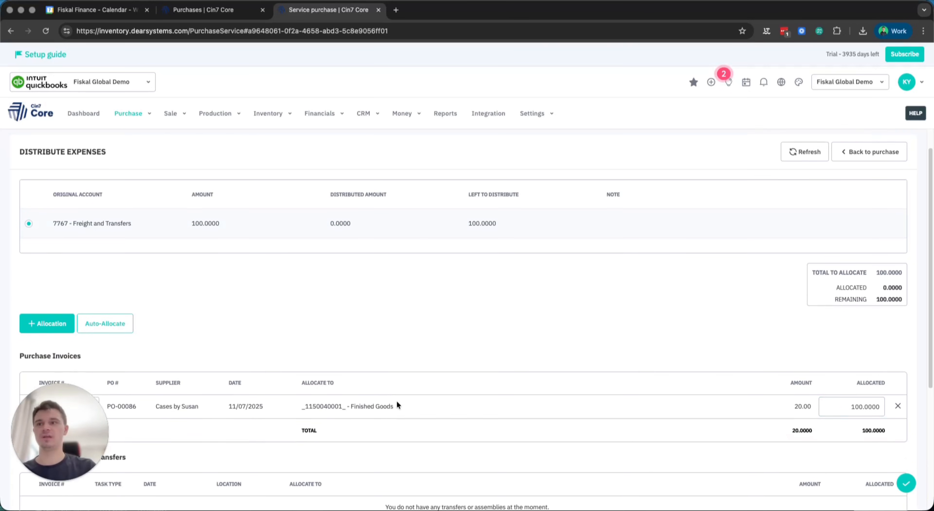
left_click(911, 484)
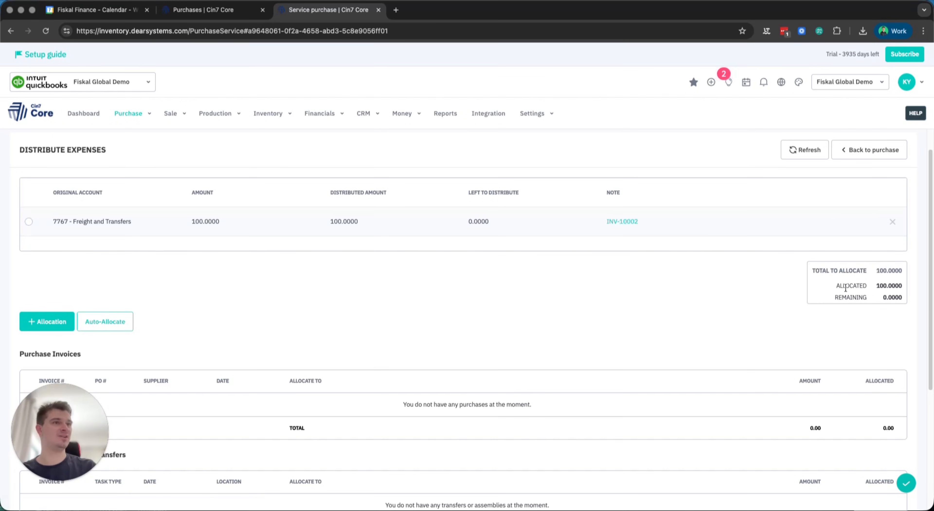
- Examine the remaining amount to allocate and the Assemblies and Stock Transfers and Production Runs sections
left_click_drag(835, 298, 900, 299)
left_click(688, 335)
scroll(484, 348, "down", 5)
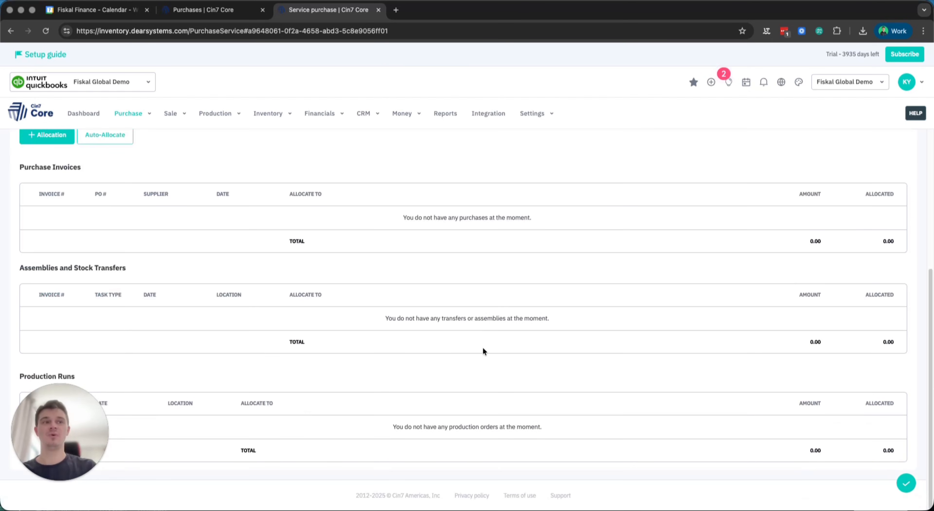
scroll(448, 351, "up", 6)
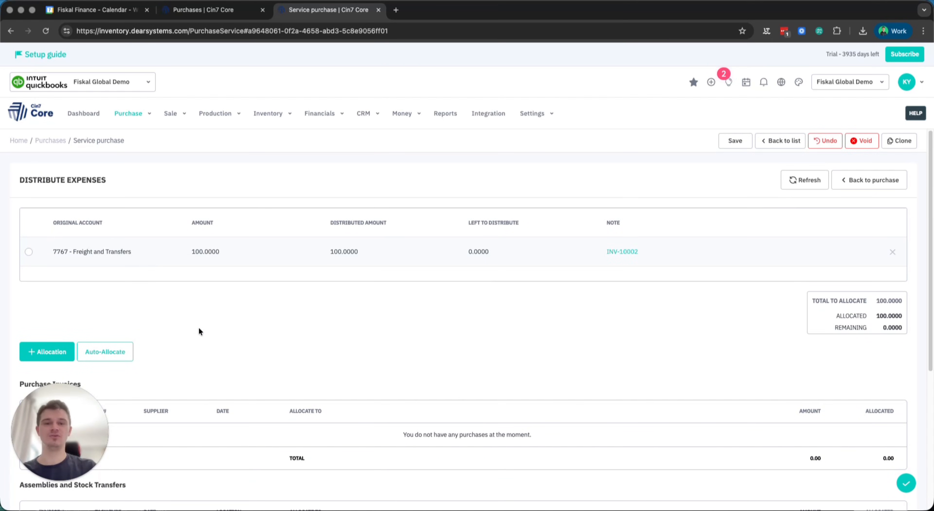
scroll(190, 325, "down", 6)
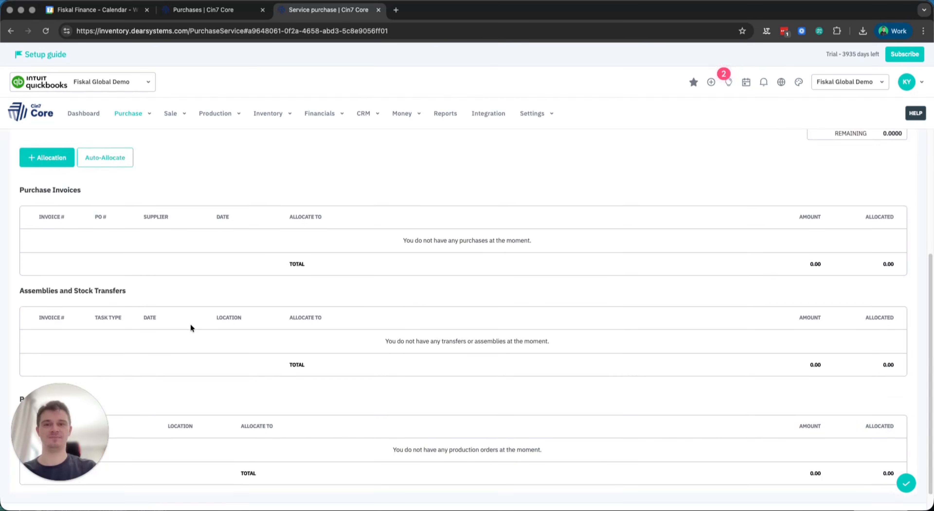
left_click_drag(24, 280, 123, 281)
scroll(128, 282, "down", 1)
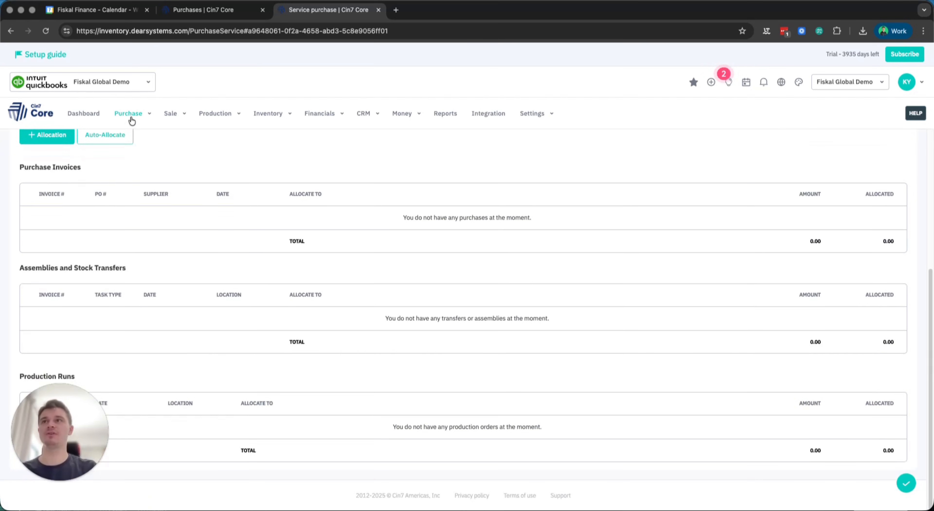
left_click(129, 115)
left_click_drag(20, 268, 126, 276)
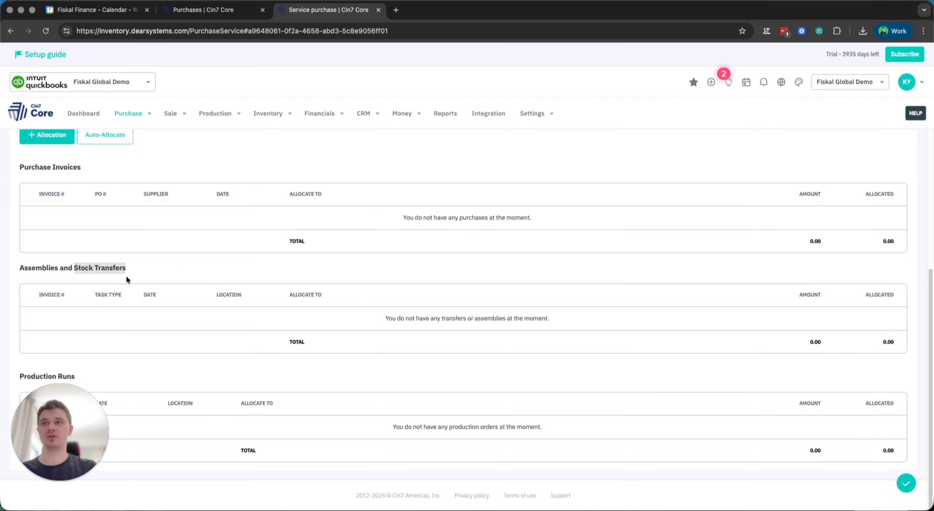
left_click(45, 312)
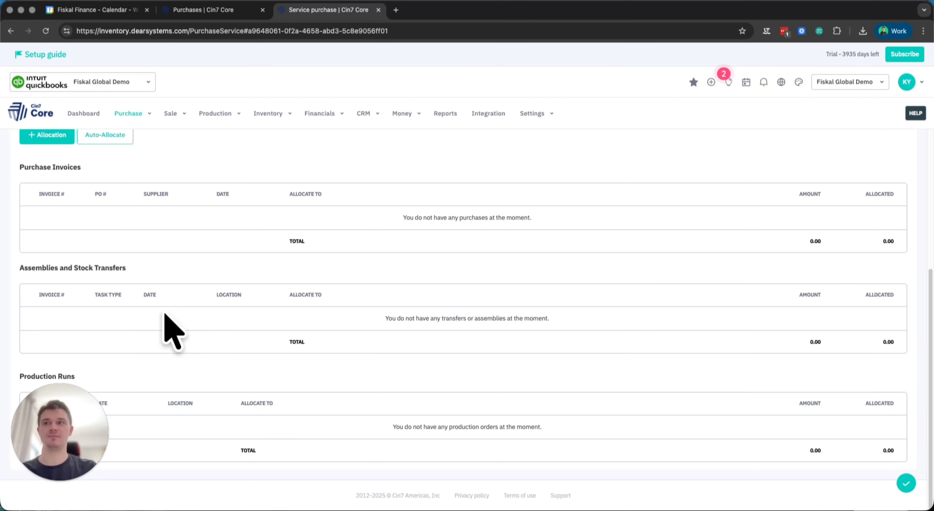
scroll(196, 344, "up", 1)
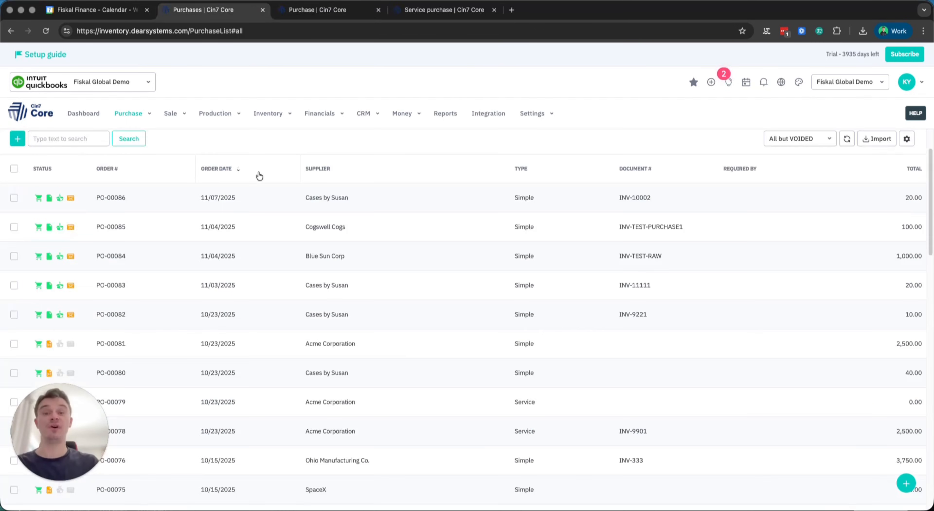
- Open purchase PO-00086 from the purchases list and examine the transactions in its financials
left_click(238, 199)
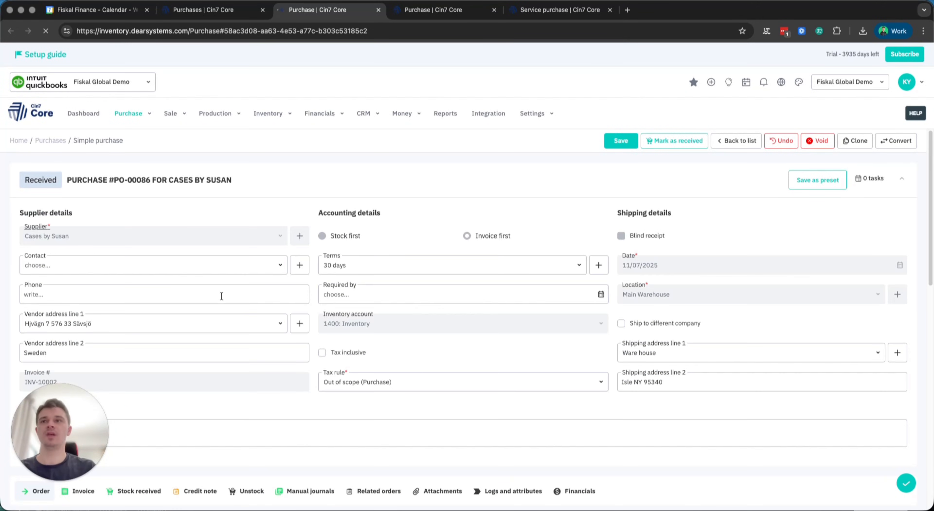
scroll(222, 296, "down", 5)
left_click(556, 260)
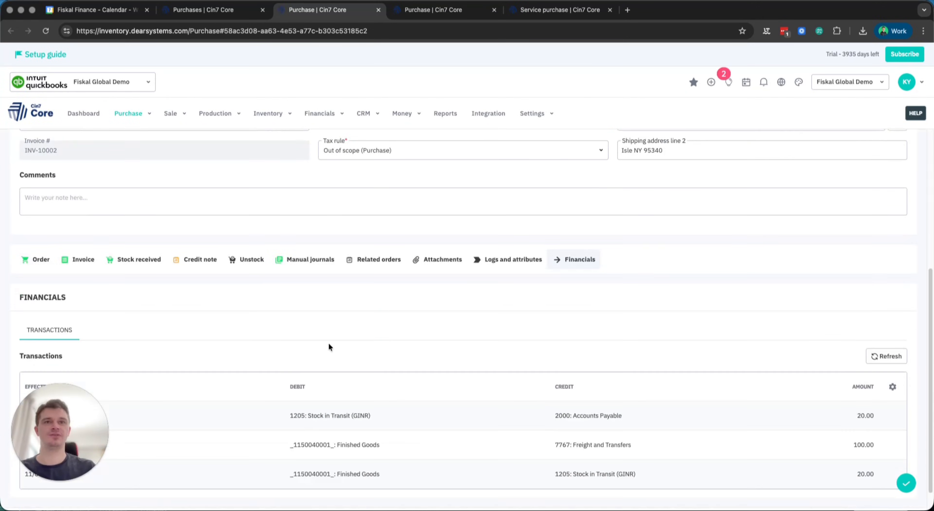
scroll(329, 345, "down", 1)
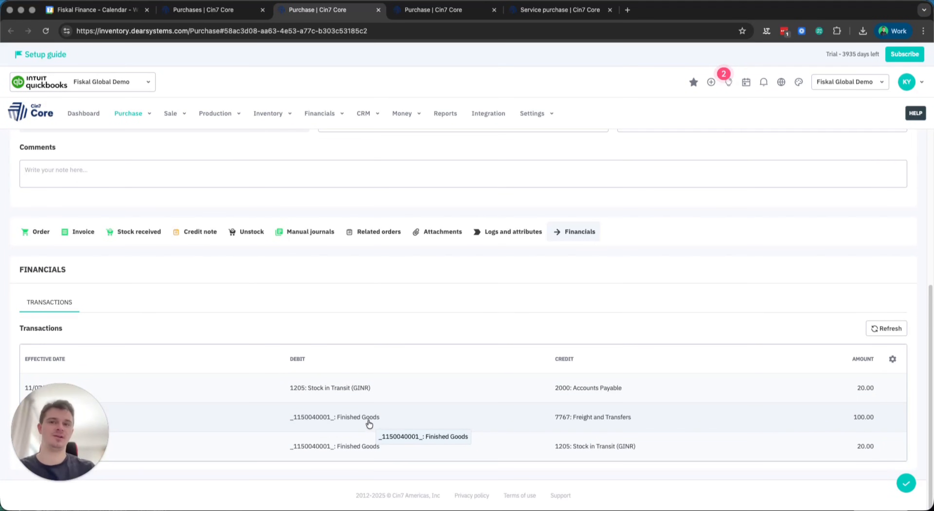
scroll(273, 406, "up", 8)
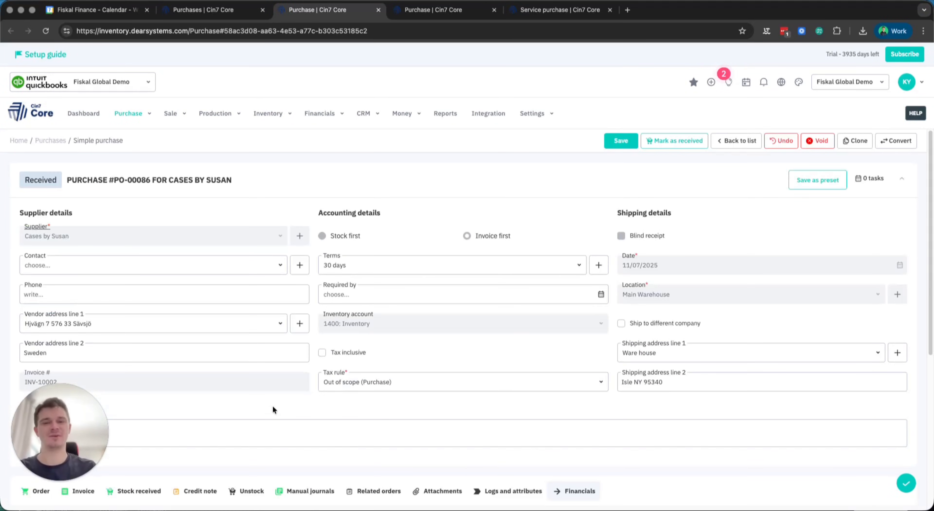